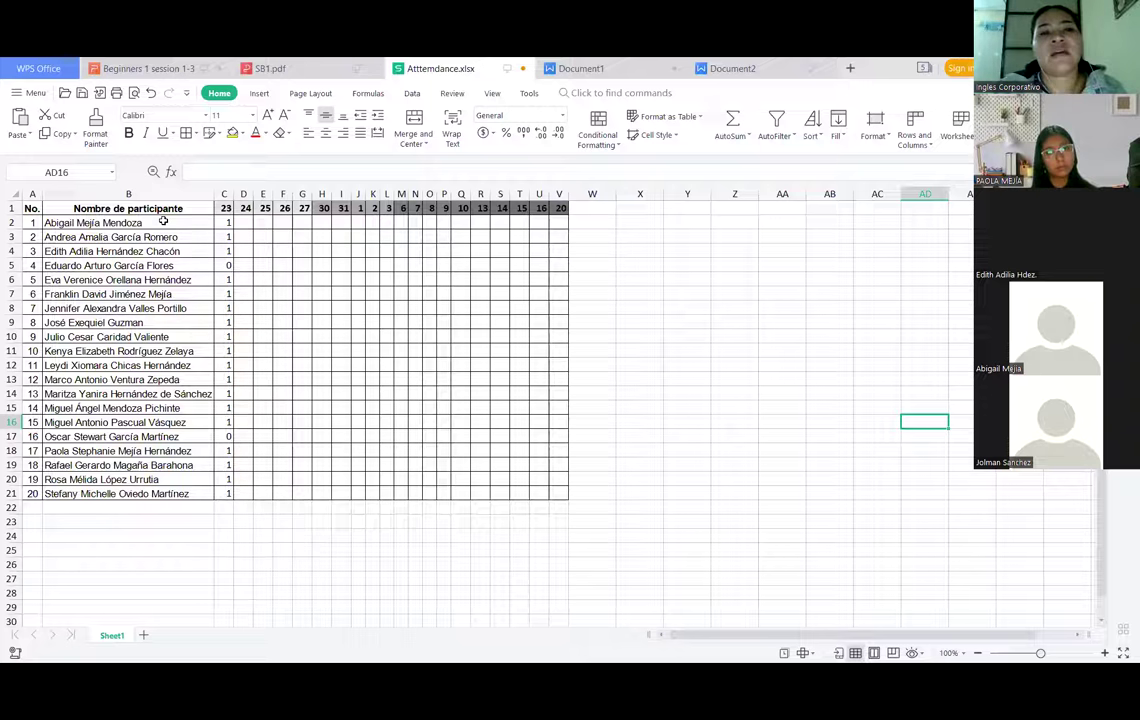
Step: Go through the participant names in the attendance sheet, covering the first rows and the last row of the list
left_click(65, 224)
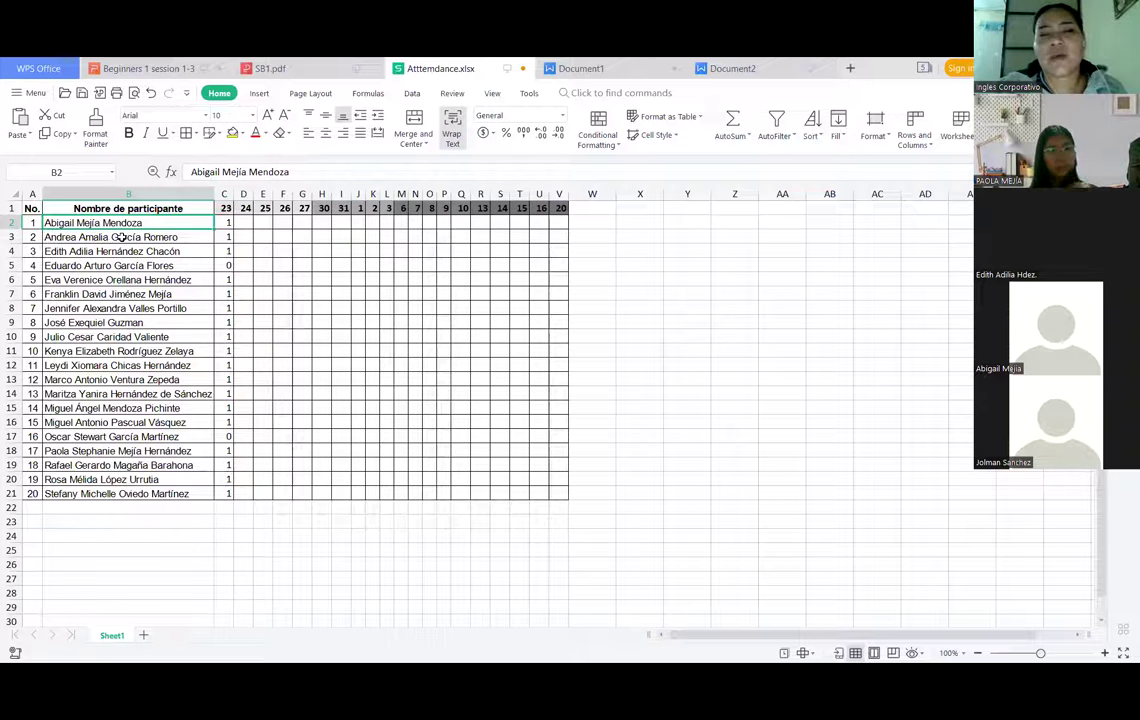
left_click(120, 237)
left_click(127, 251)
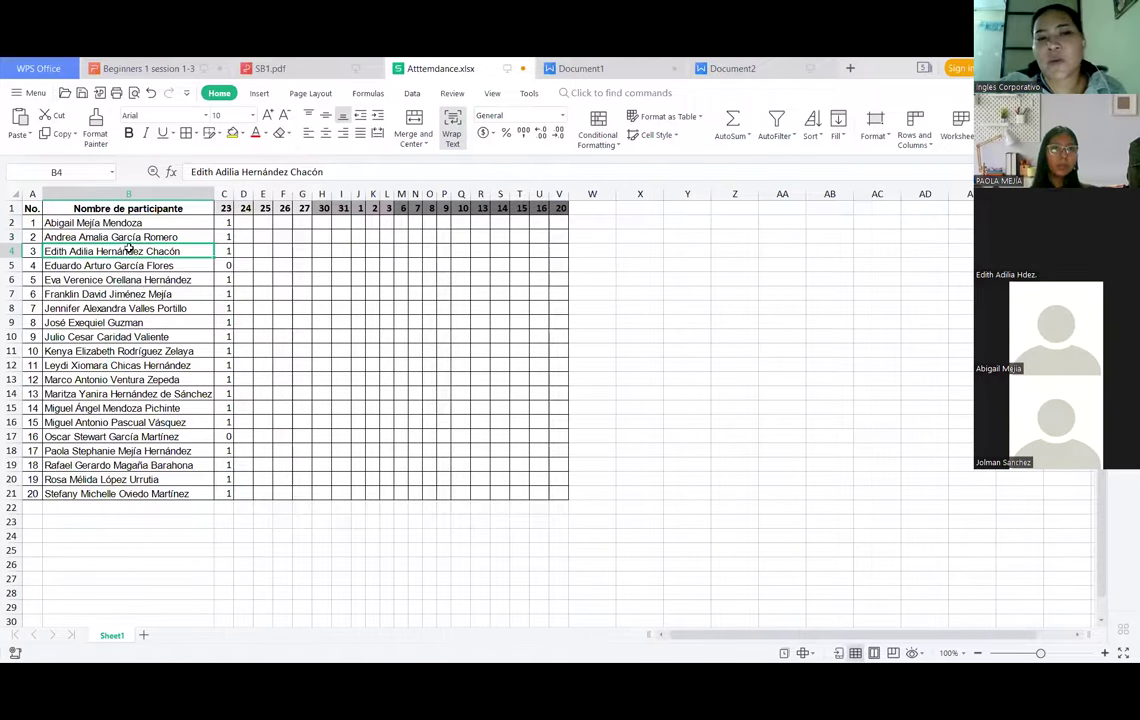
left_click(127, 267)
left_click(122, 239)
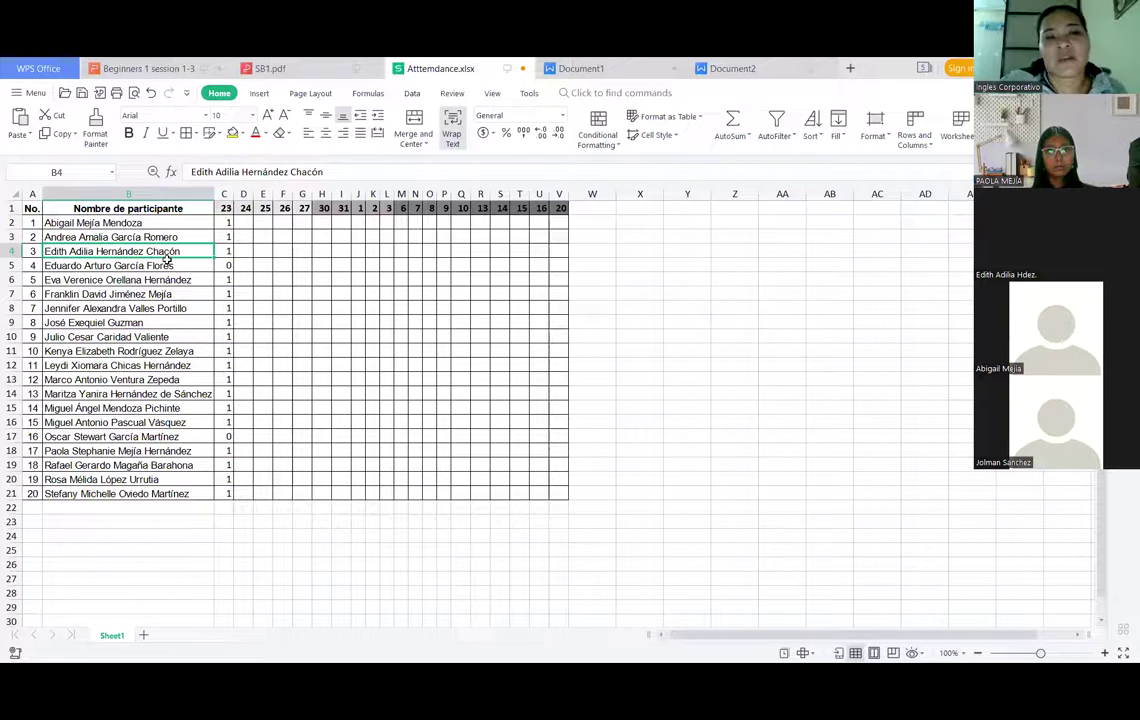
left_click(149, 495)
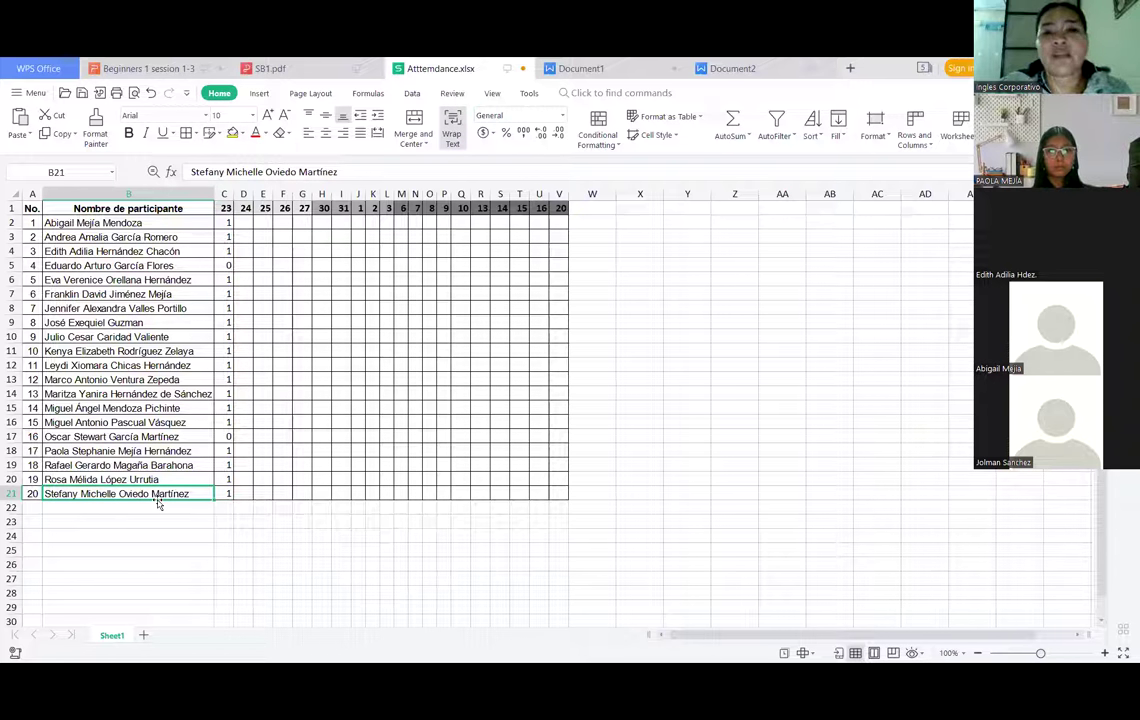
left_click(100, 235)
left_click(105, 224)
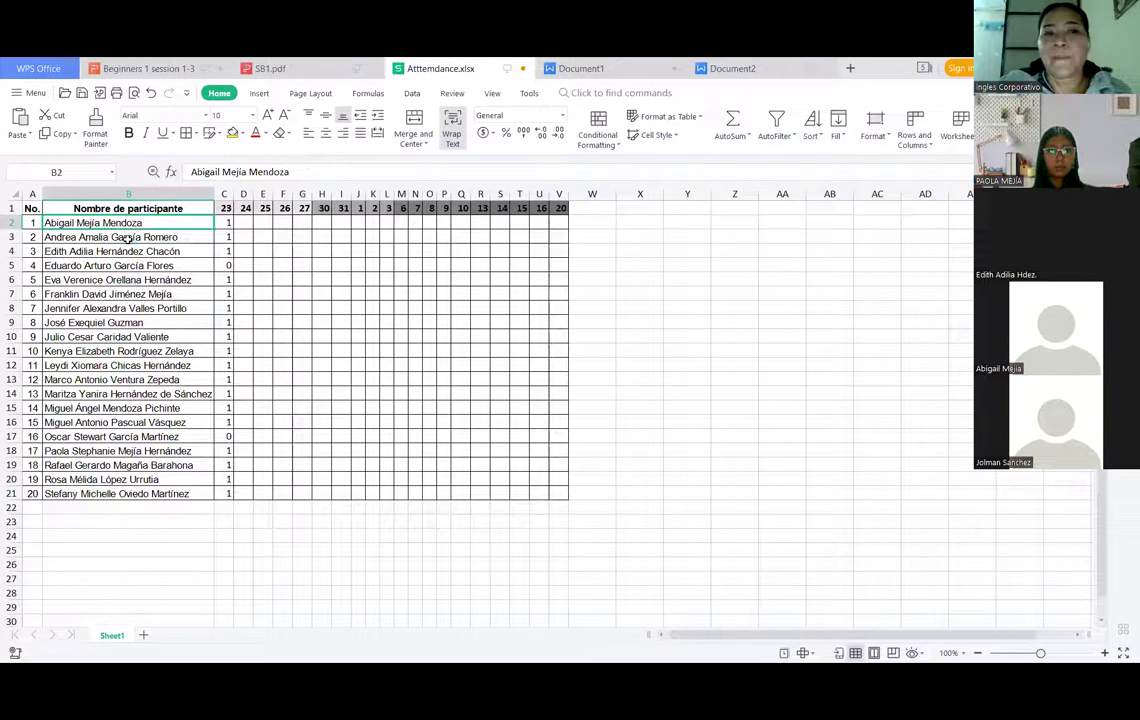
left_click(128, 238)
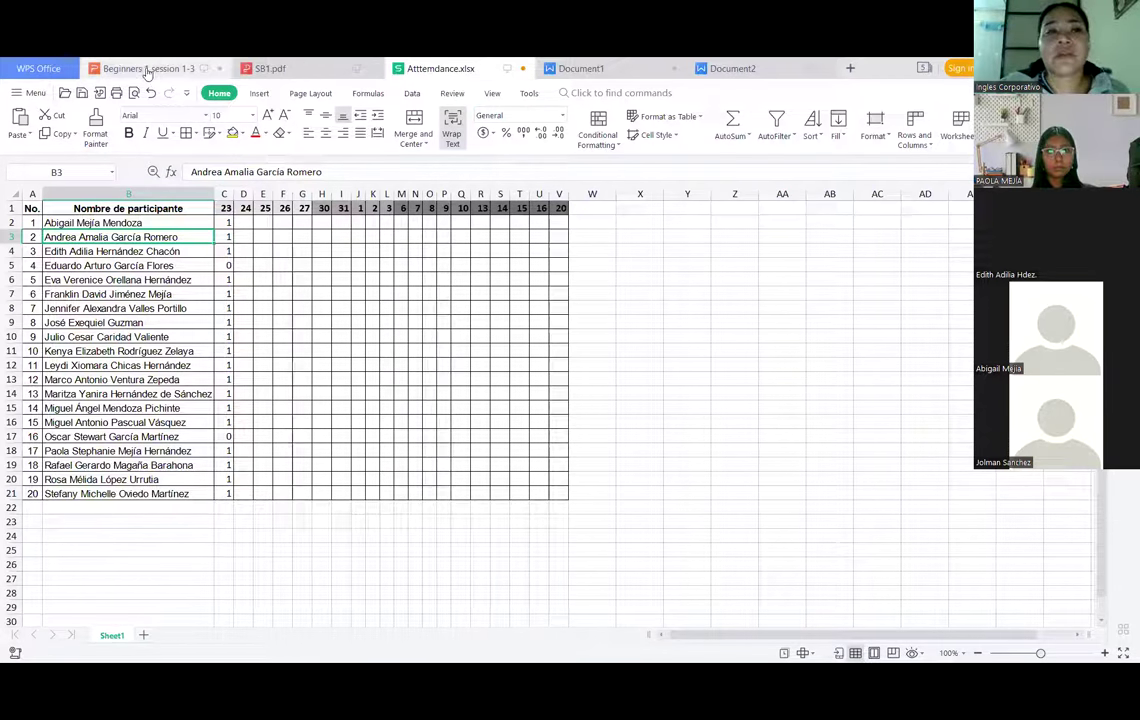
Step: View the verb to be structure slide in the Beginners 1 session 1-3 presentation, and bring up Document1
mouse_move(148, 76)
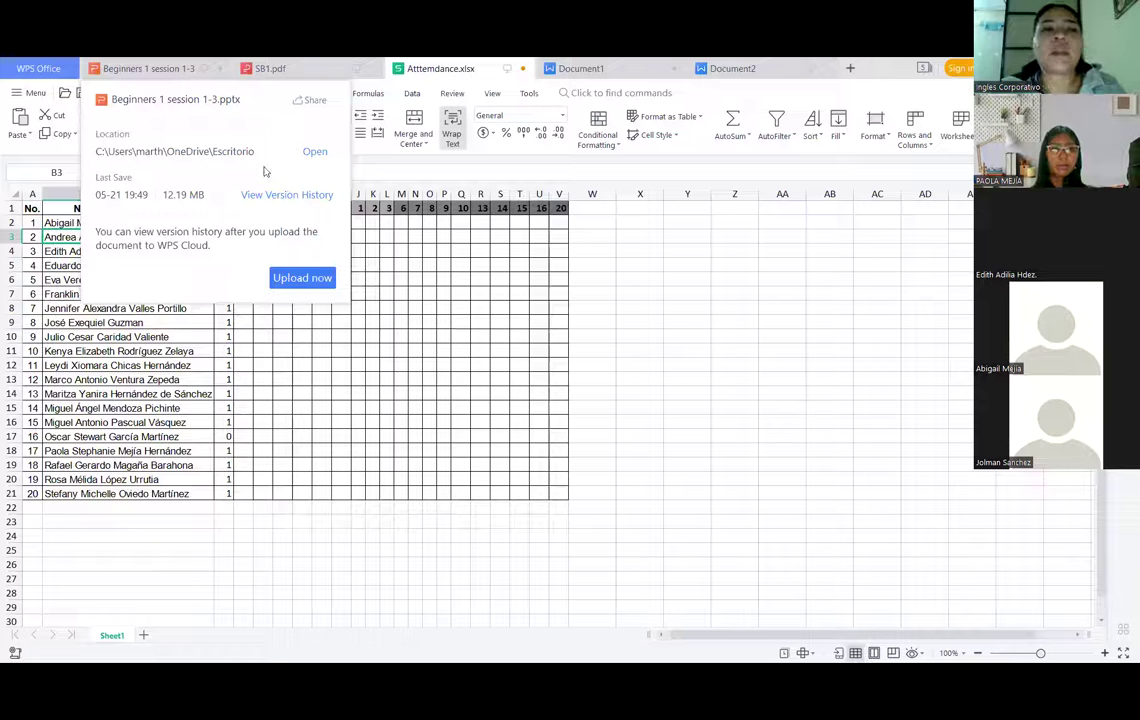
left_click(156, 76)
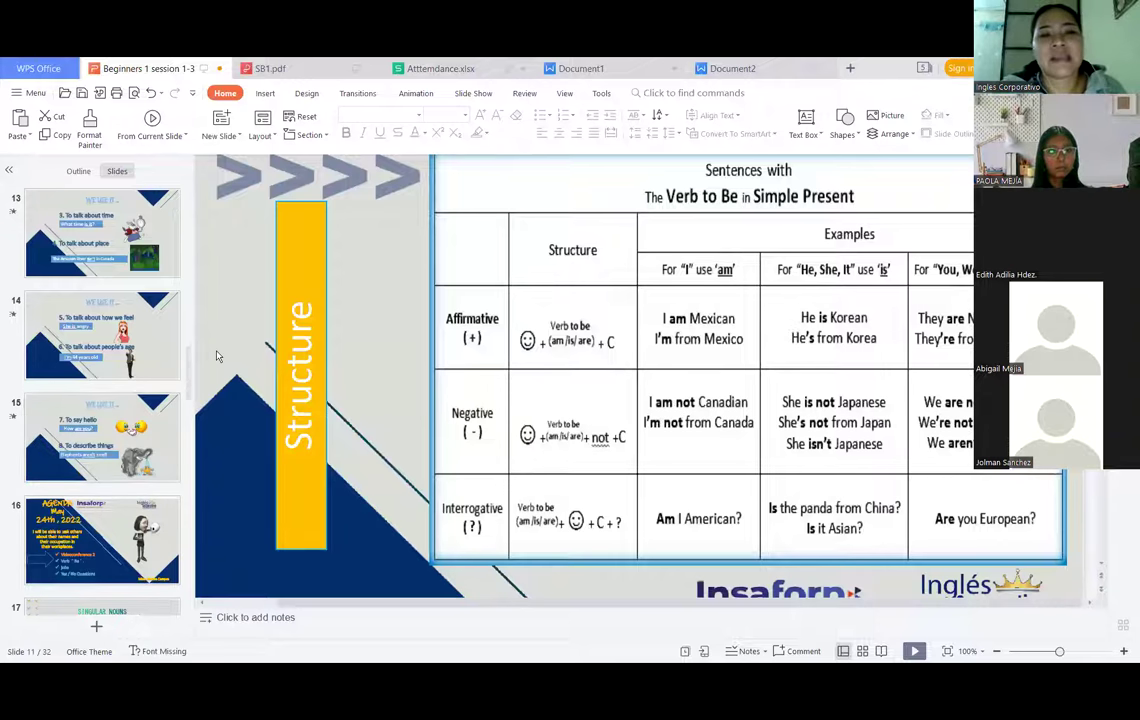
scroll(200, 320, "up", 1)
scroll(115, 288, "up", 2)
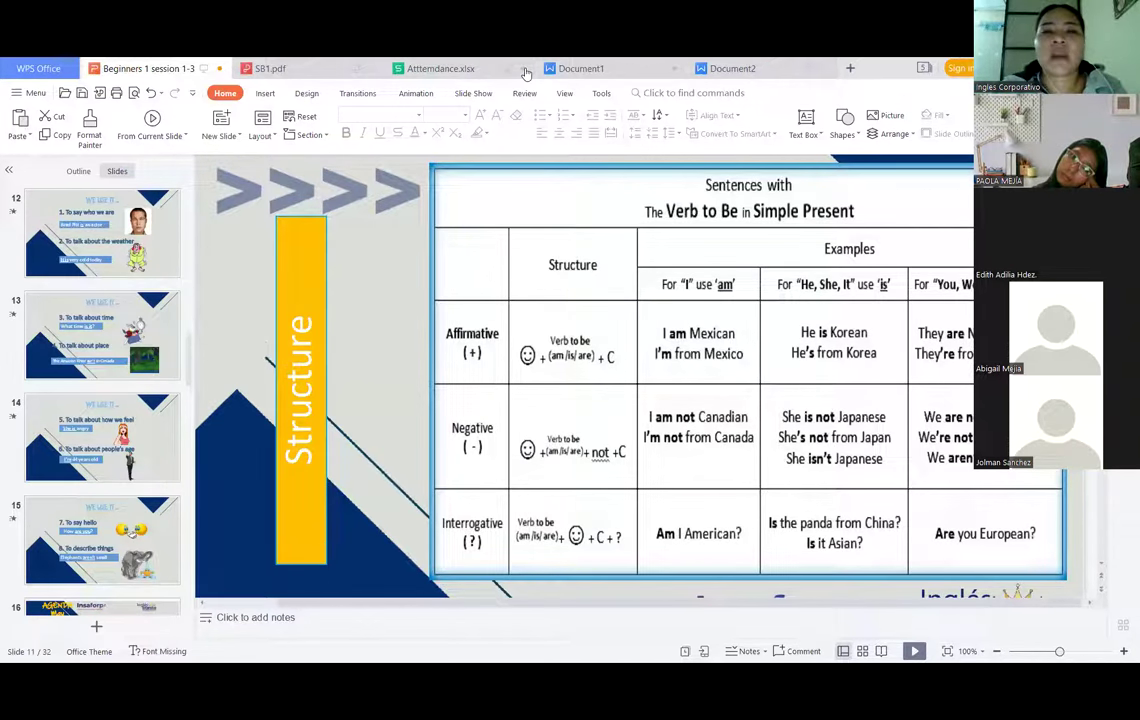
left_click(613, 72)
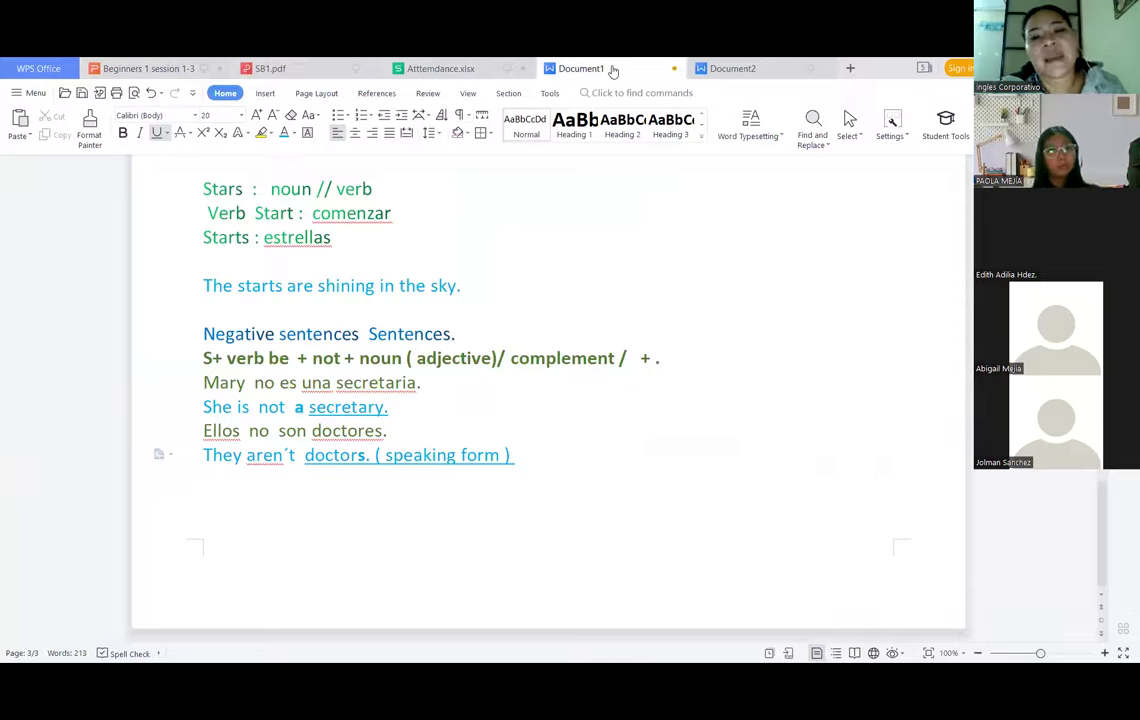
Step: Switch to the browser and examine the answer to item 4 in the Tarea #6 Unit 2 exercise
key("alt+Tab")
scroll(631, 390, "up", 6)
scroll(631, 390, "down", 5)
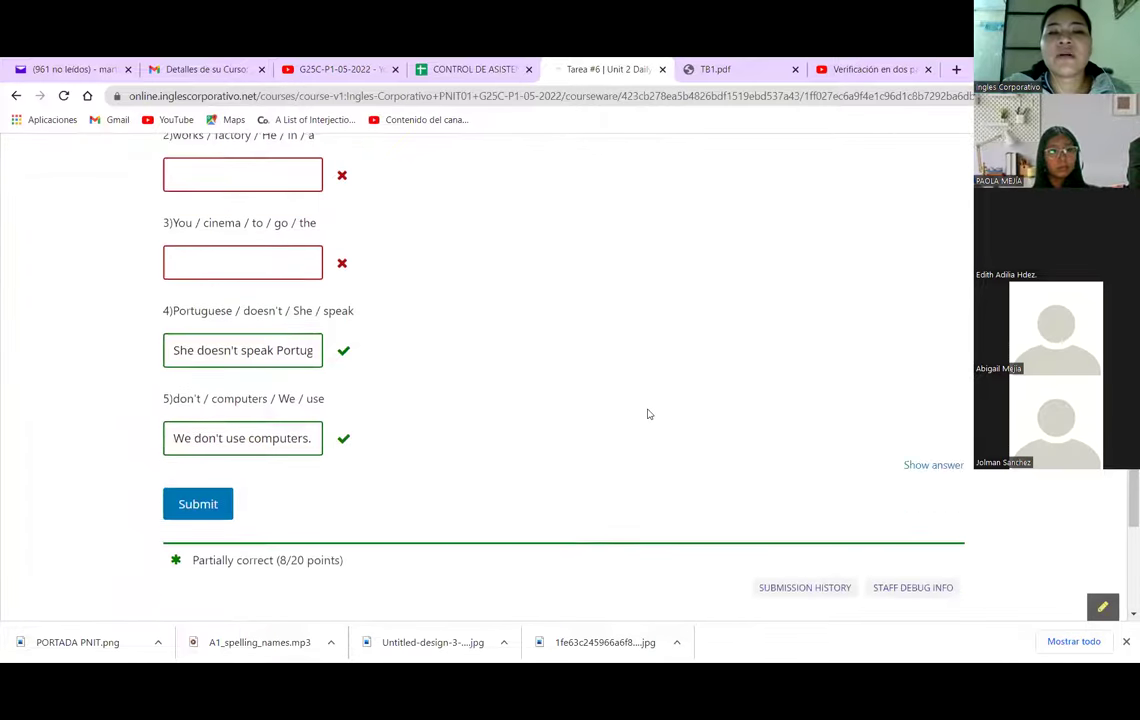
scroll(647, 413, "down", 1)
left_click_drag(312, 325, 165, 331)
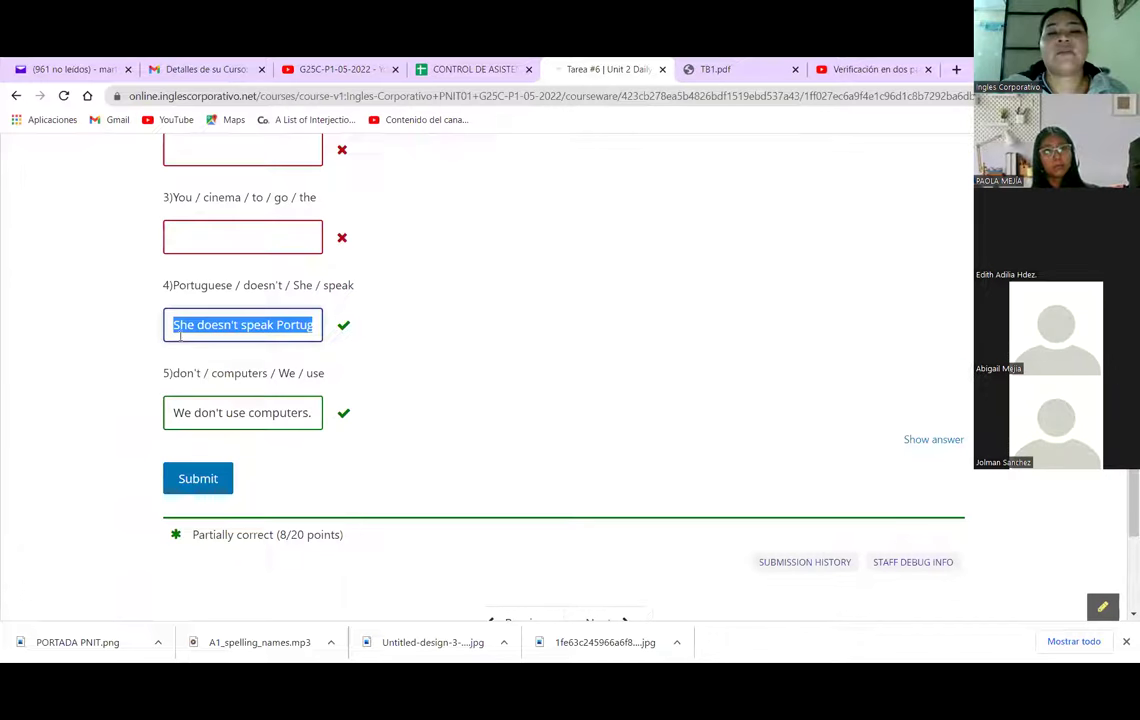
left_click(234, 362)
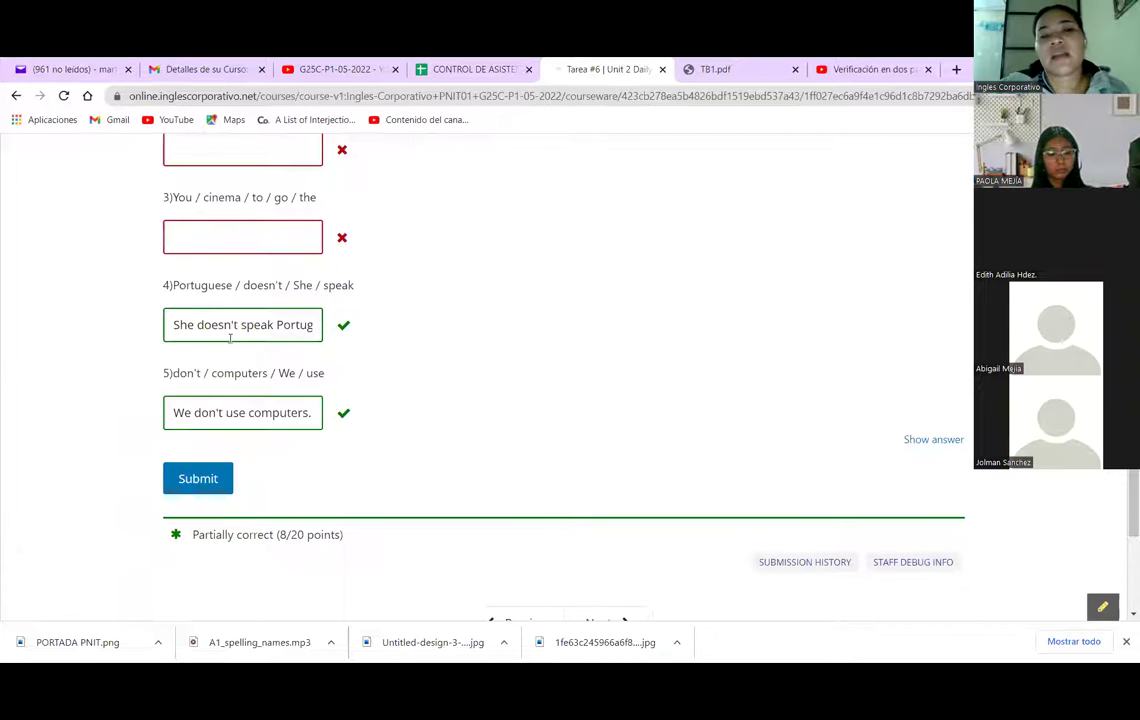
Step: Replace the apostrophe in "doesn't" in the item 4 answer with an acute accent (´) and submit the exercise
left_click(235, 324)
mouse_move(235, 324)
left_mouse_down()
mouse_move(197, 324)
mouse_move(235, 324)
left_mouse_up()
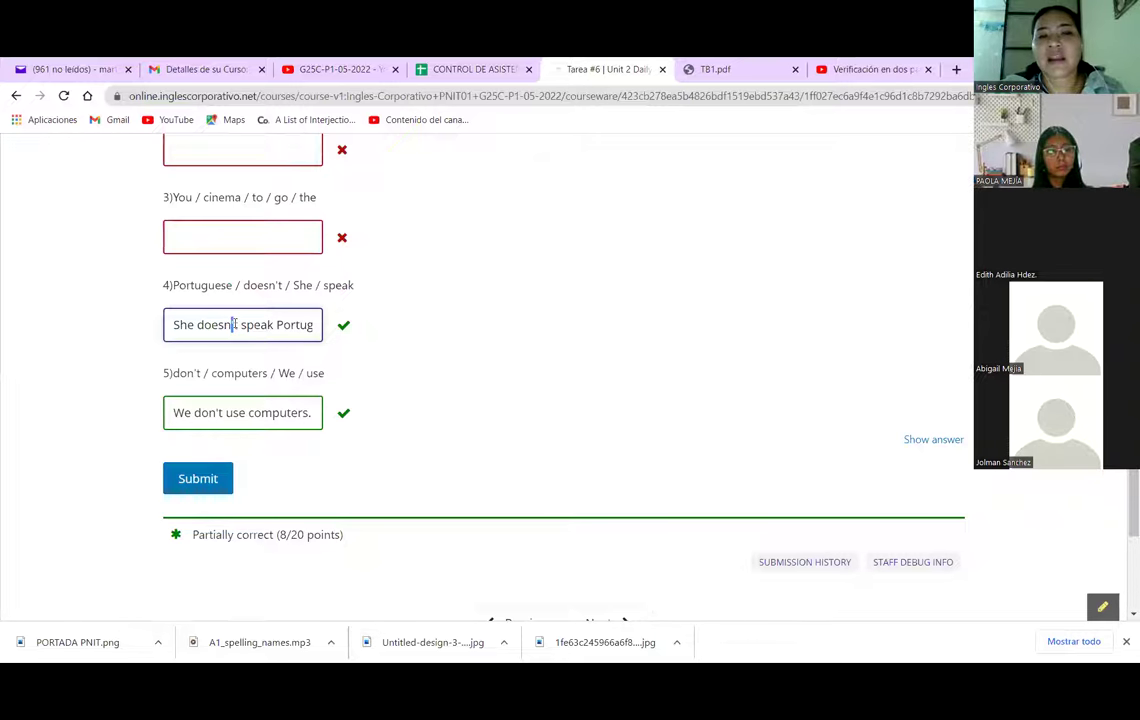
left_click_drag(231, 325, 241, 325)
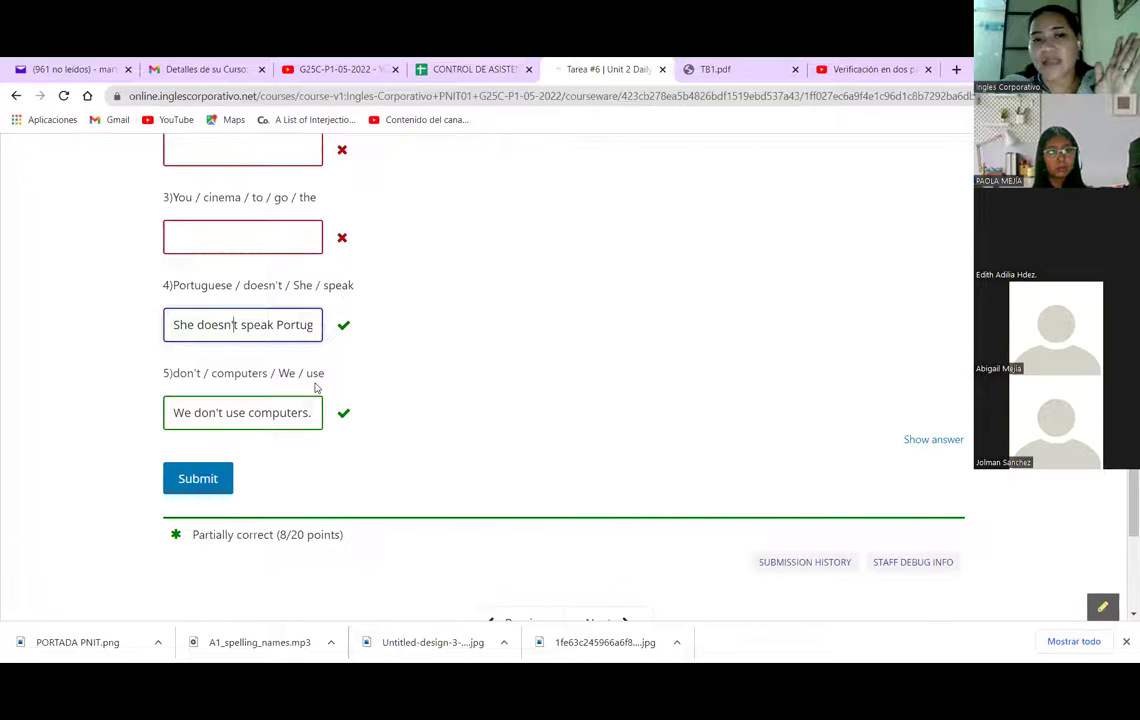
key("BackSpace")
type("'")
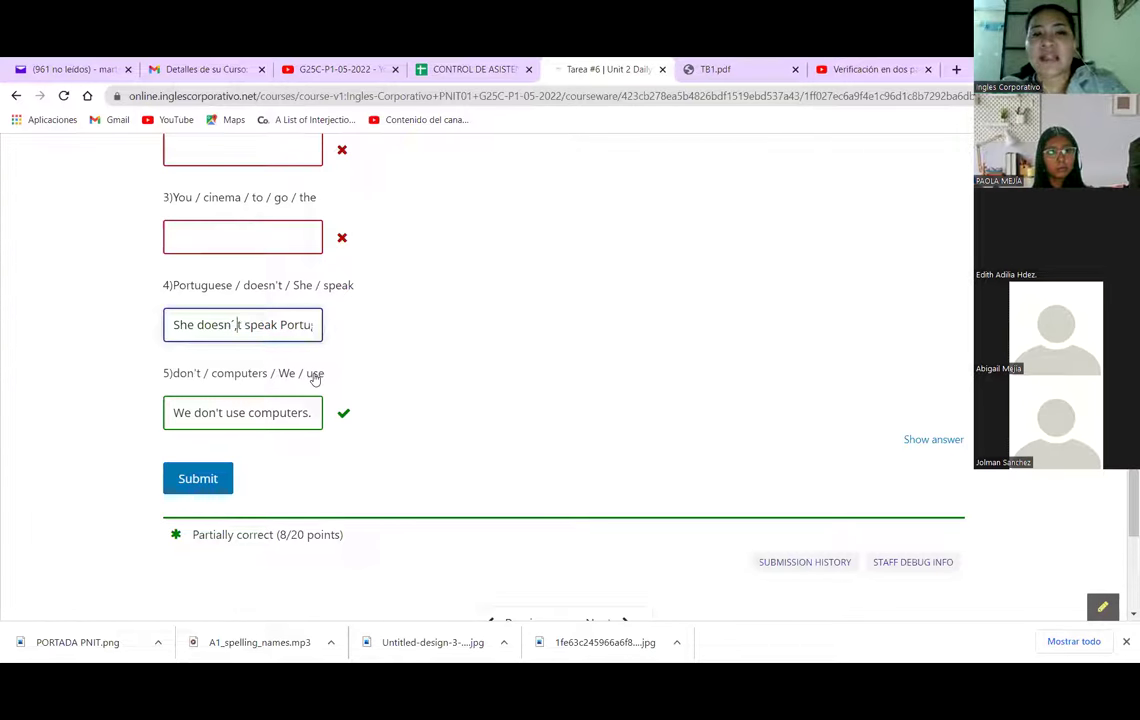
key("BackSpace")
type("´")
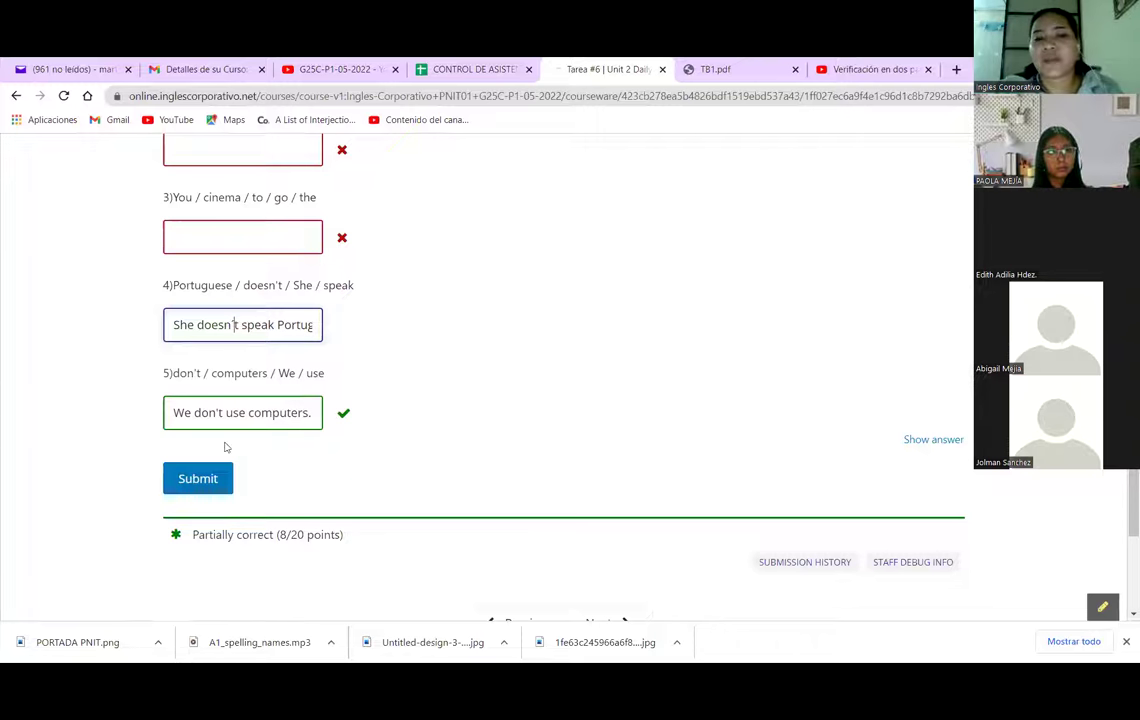
left_click(200, 481)
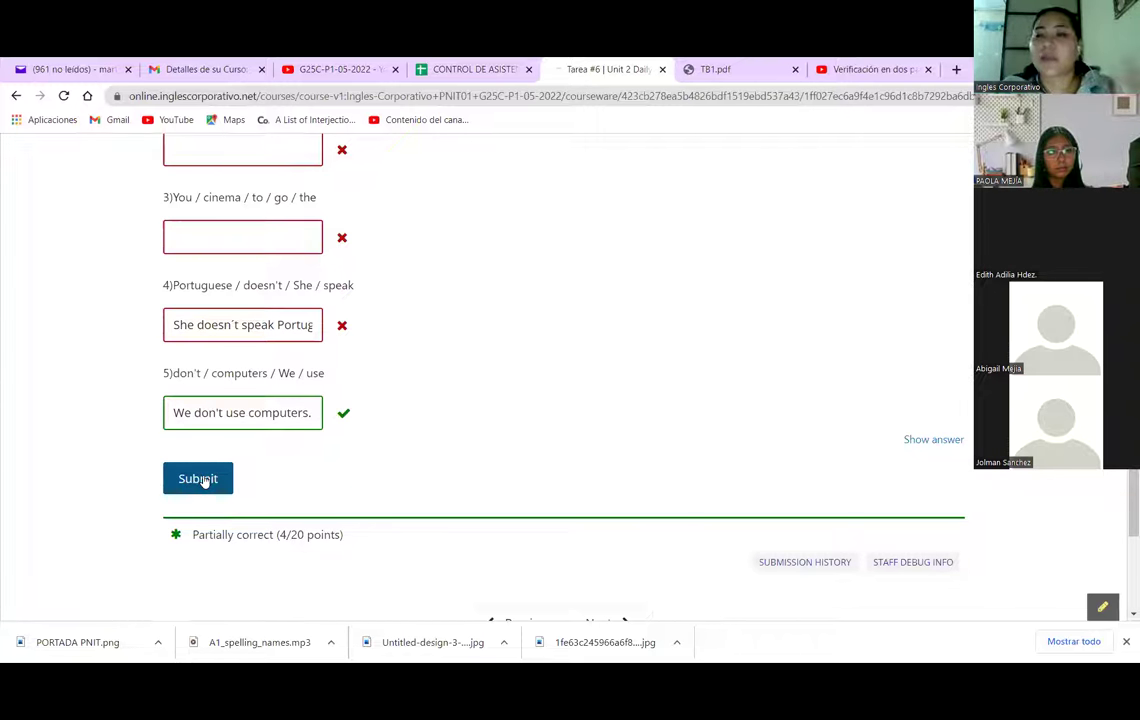
Step: Replace the acute accent in the item 4 answer with a straight apostrophe, giving "doesn't", and resubmit the exercise
left_click(237, 338)
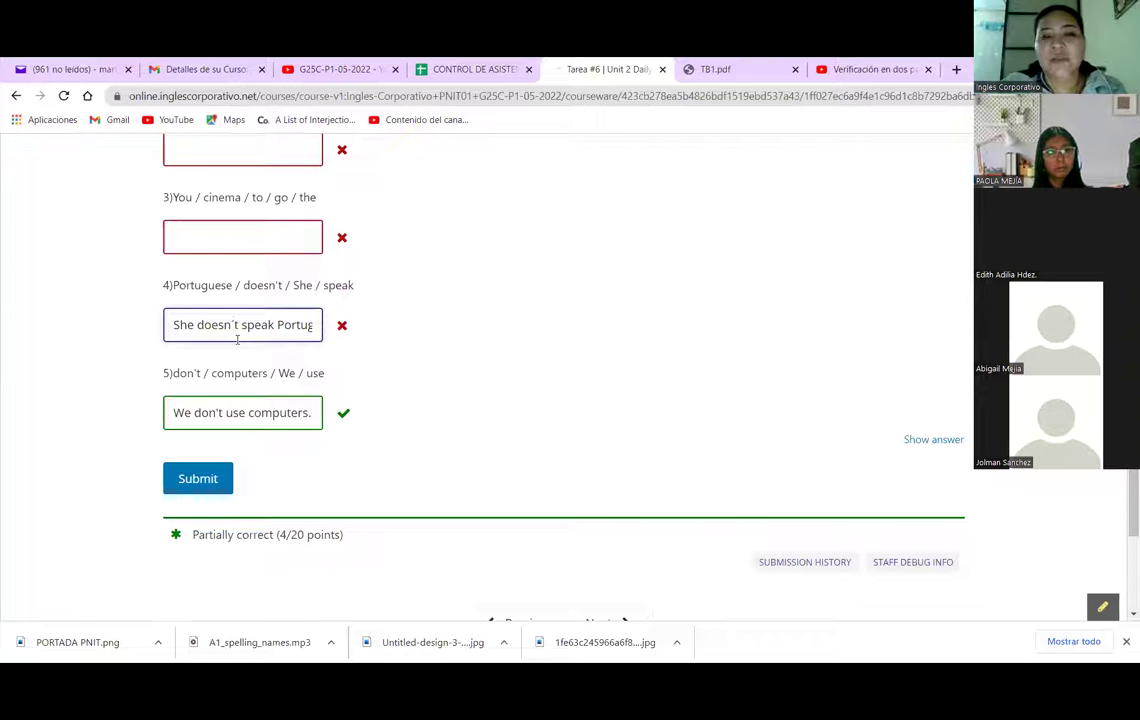
key("BackSpace")
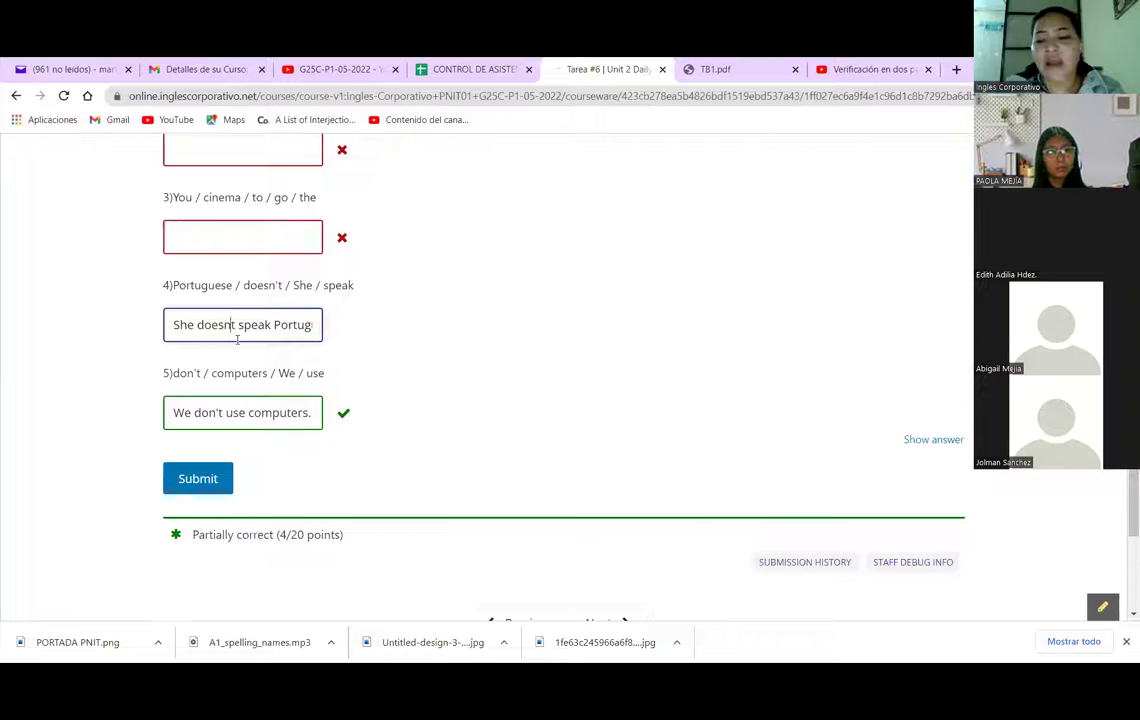
type("'")
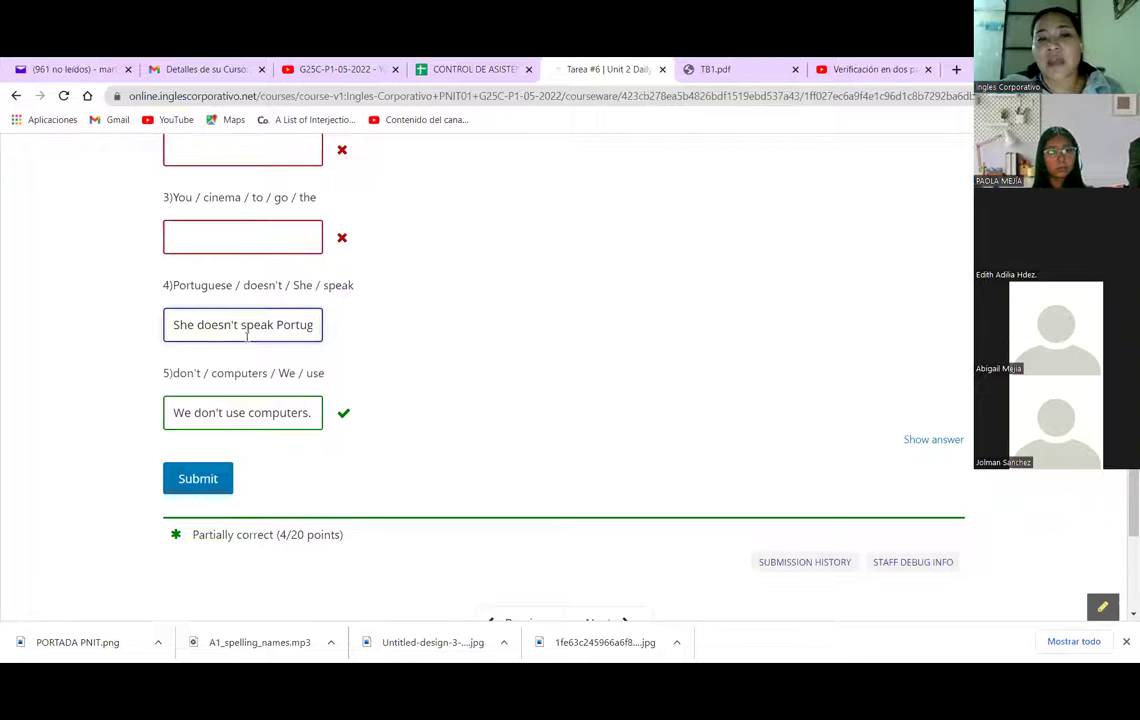
left_click(190, 480)
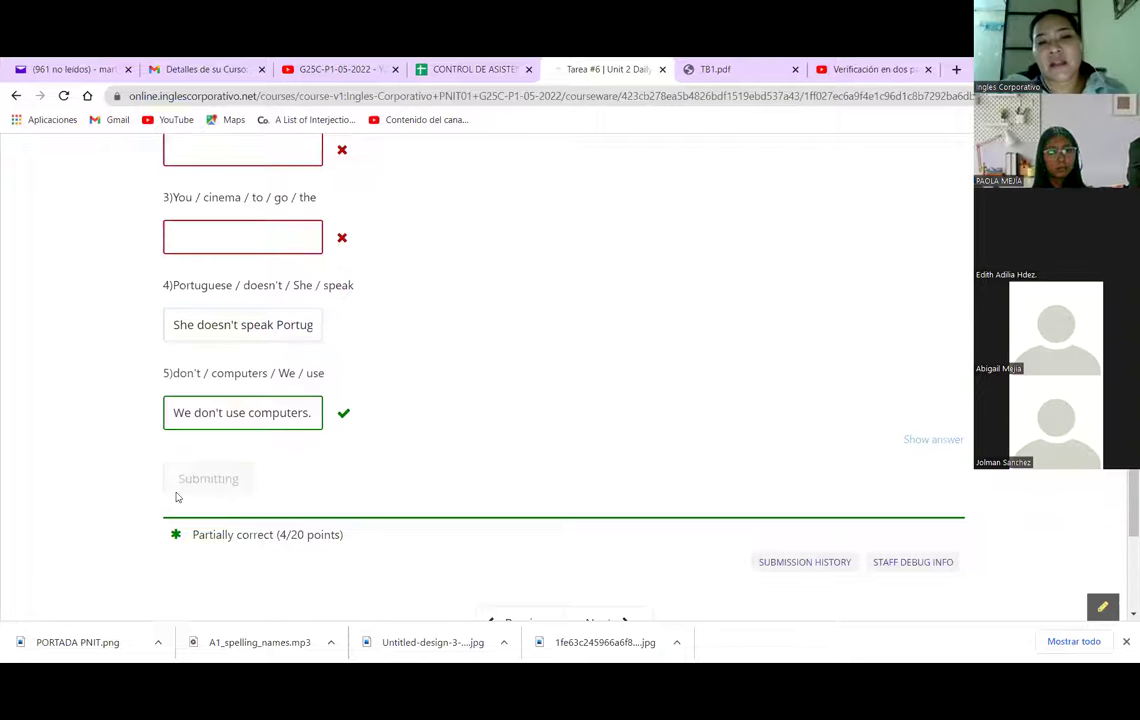